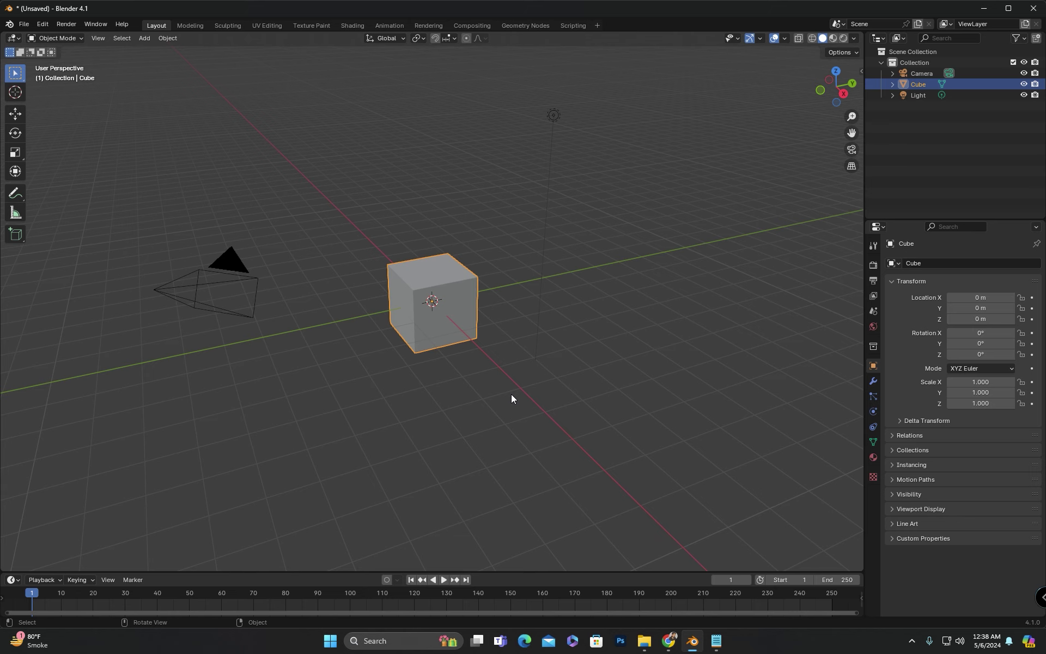
Enter Edit Mode on the default cube and switch to face selection.
mouse_move(486, 355)
middle_down()
mouse_move(470, 386)
mouse_move(479, 390)
mouse_move(485, 376)
middle_up()
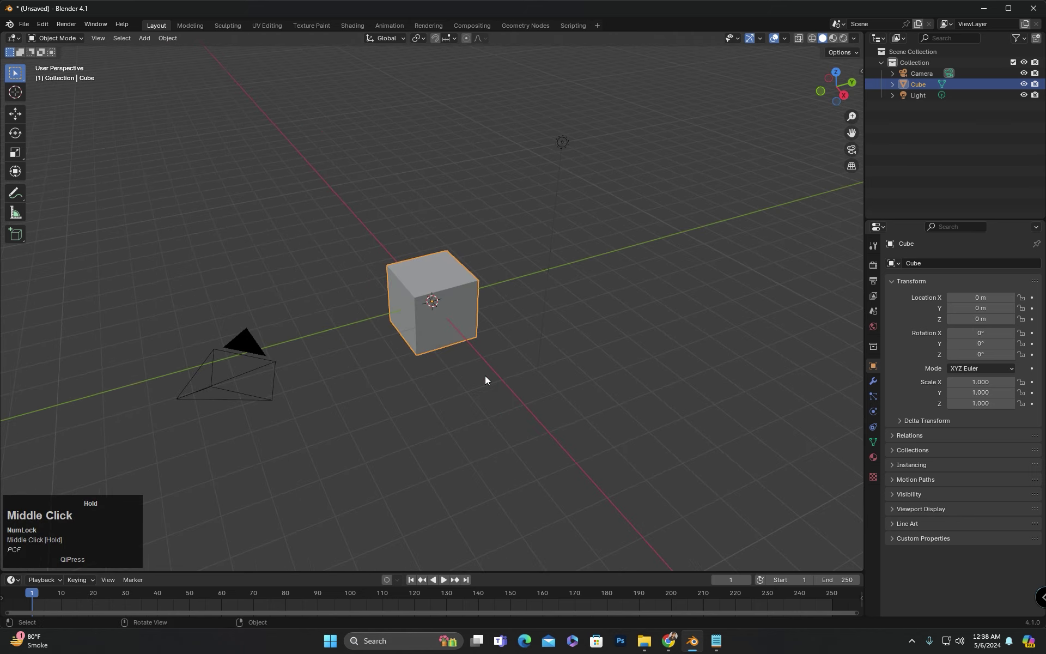
key(Tab)
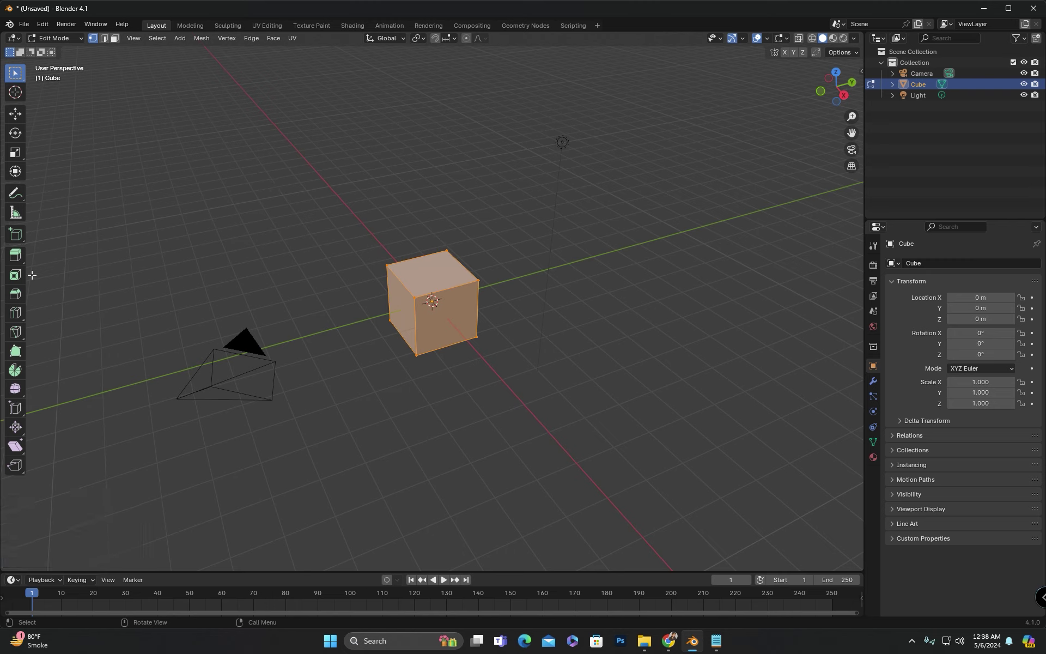
click(114, 38)
middle_drag(155, 223, 288, 237)
click(222, 280)
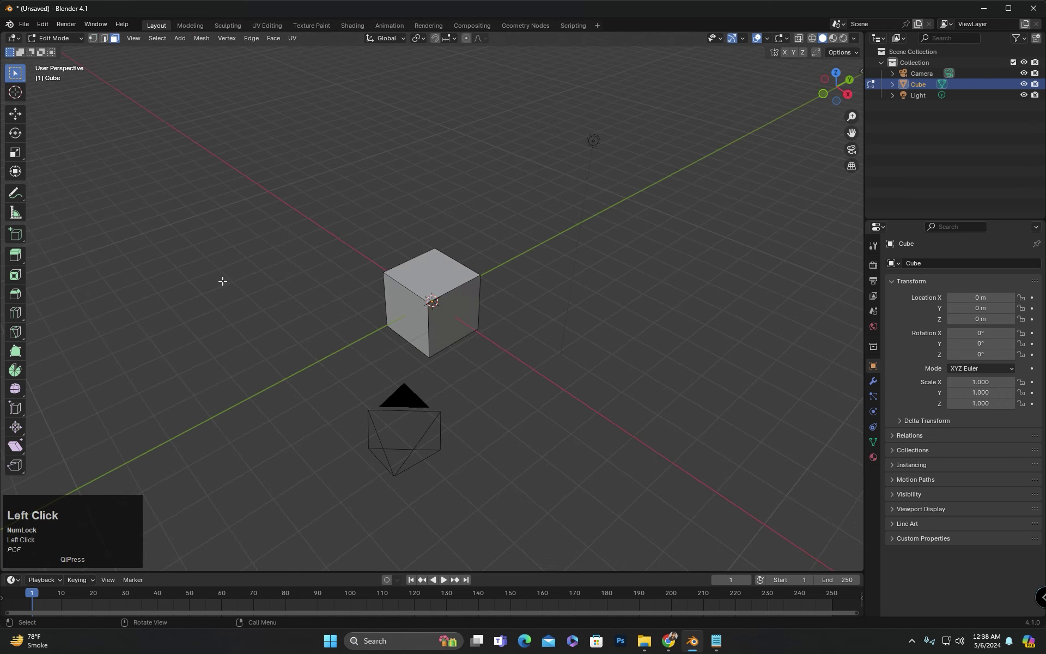
middle_drag(222, 281, 48, 256)
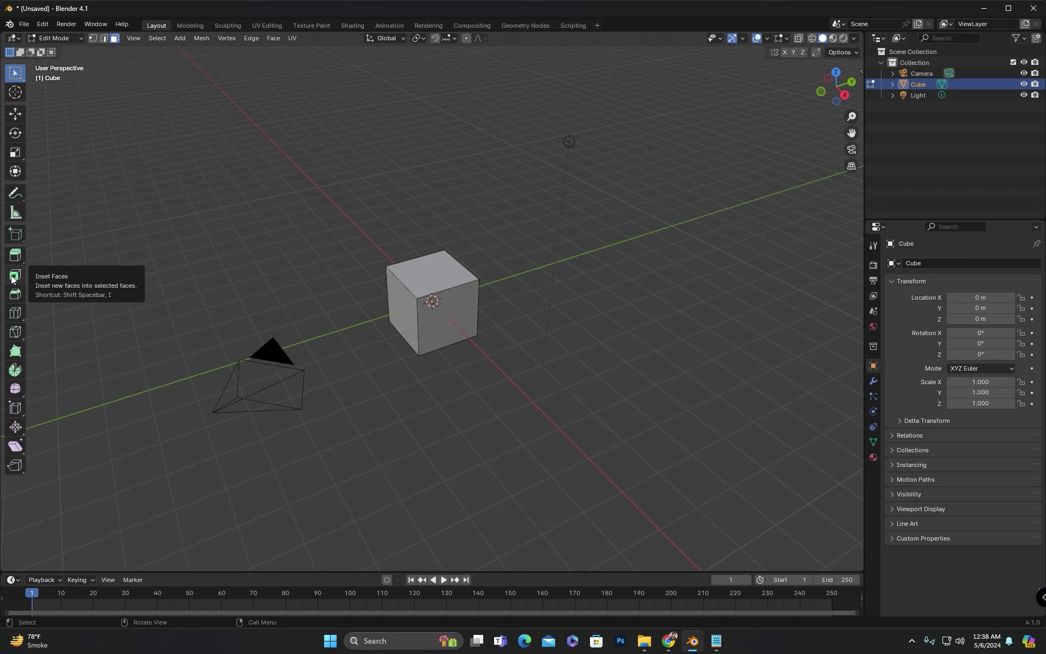
Inset the cube's top face by about 0.3 m.
click(419, 269)
scroll(469, 286, up, 2)
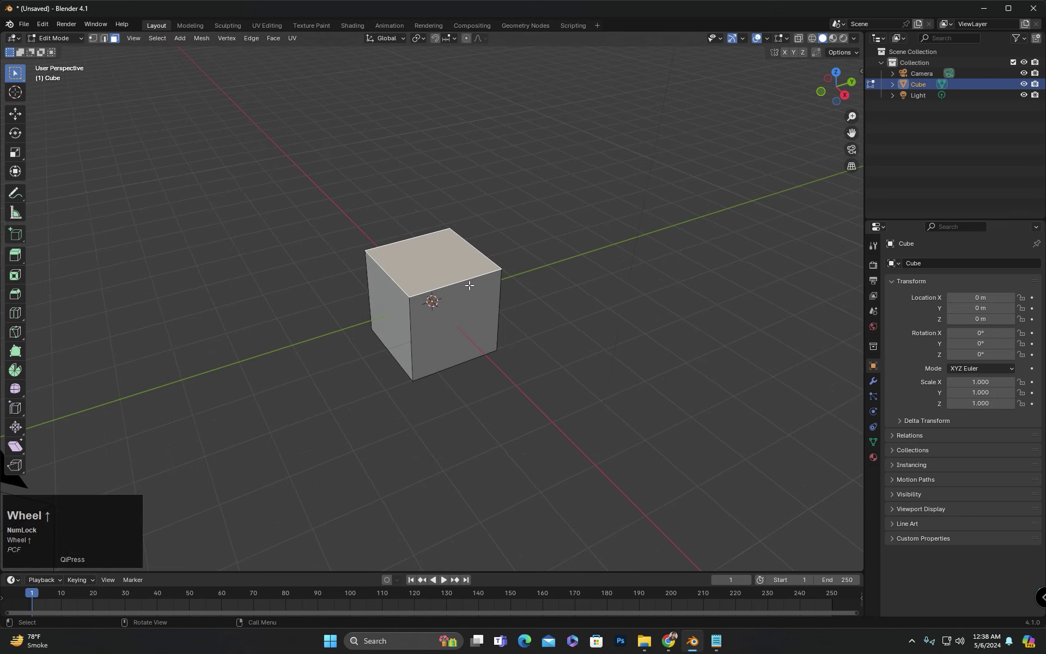
shift+middle_drag(468, 286, 461, 260)
key(i)
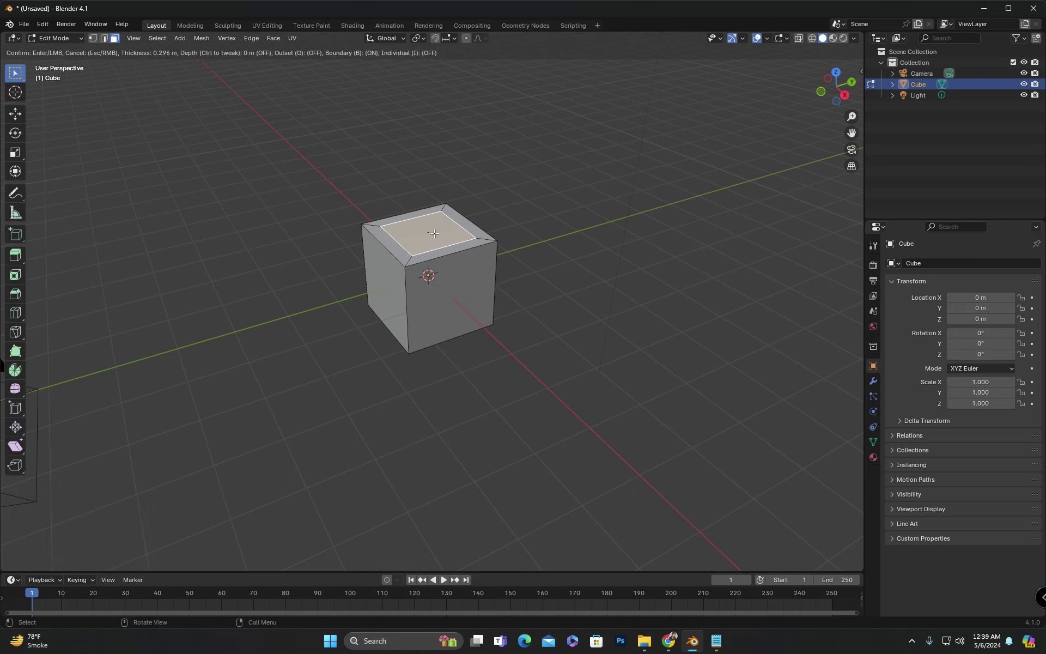
click(463, 315)
Inset the cube's side face that faces along the positive X axis.
click(464, 315)
scroll(464, 315, up, 2)
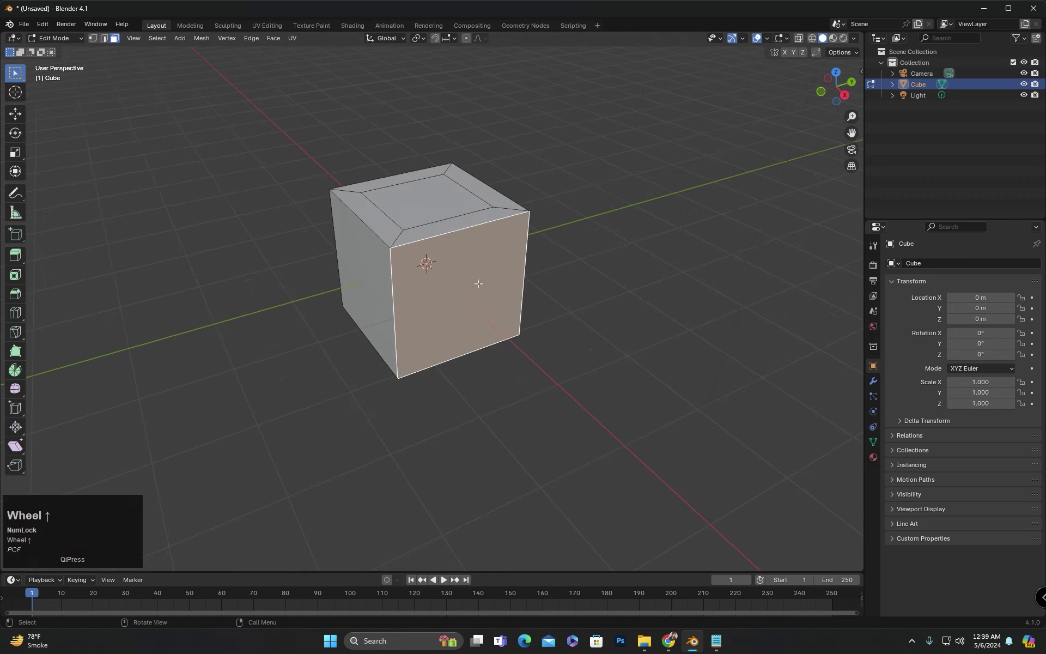
key(i)
click(443, 299)
Inset the adjacent side face of the cube that faces along the negative Y axis.
middle_drag(443, 299, 384, 297)
click(384, 297)
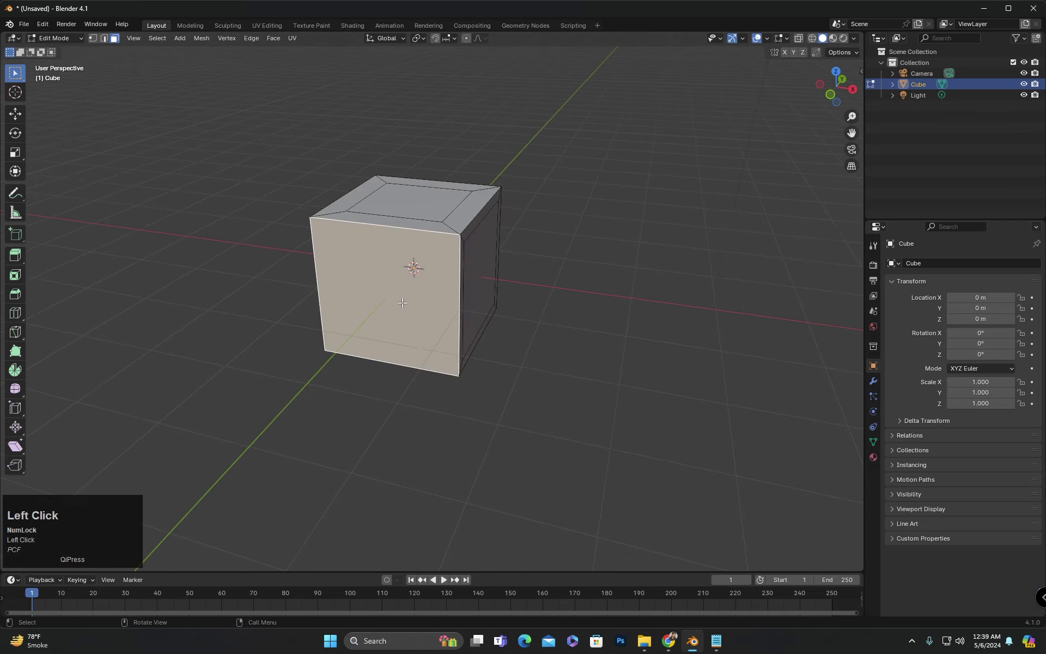
key(i)
click(380, 296)
mouse_move(380, 295)
middle_down()
mouse_move(299, 328)
mouse_move(378, 299)
middle_up()
shift+middle_drag(378, 298, 314, 321)
Undo all the insets on the cube so its faces are plain again.
key(ctrl+z)
key(ctrl+z)
key(ctrl+z)
key(ctrl+z)
key(ctrl+z)
scroll(378, 316, down, 2)
scroll(314, 295, up, 1)
shift+middle_drag(319, 262, 389, 266)
scroll(414, 269, up, 1)
Return to Object Mode and add a UV sphere to the scene.
key(Tab)
scroll(414, 266, down, 2)
scroll(361, 282, down, 2)
key(shift+a)
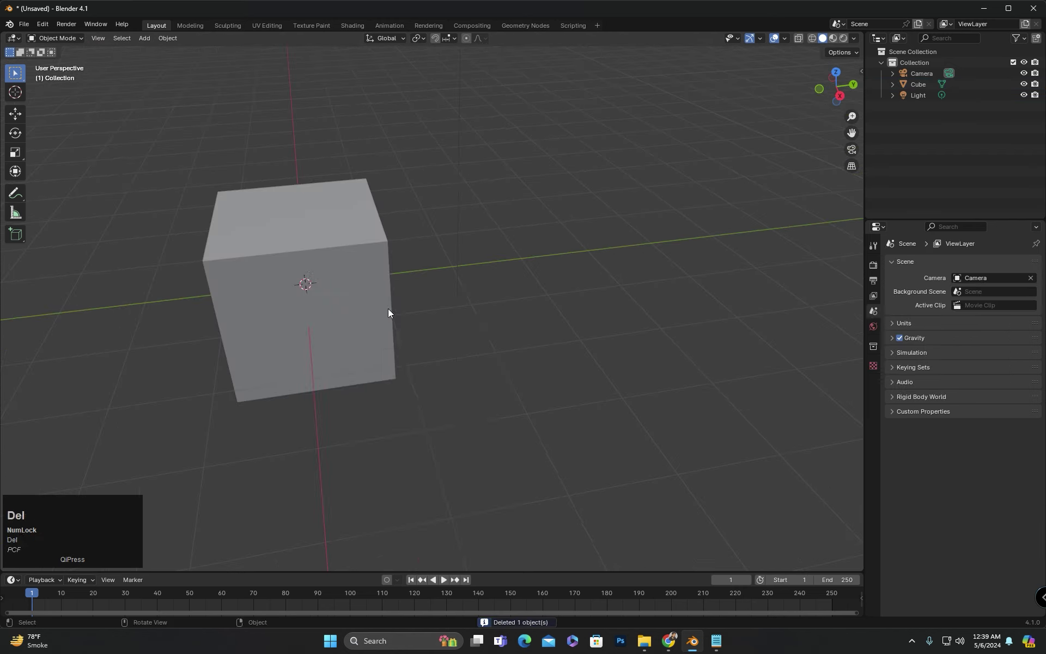
key(shift+a)
click(459, 341)
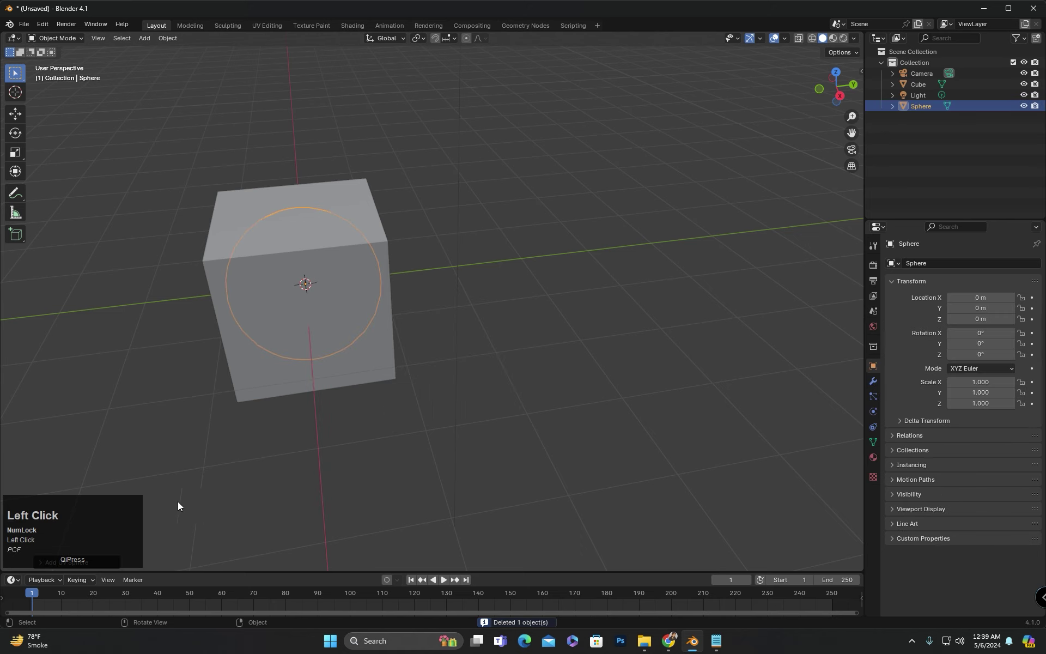
Reduce the new UV sphere's segment count to about 19.
click(51, 564)
click(102, 443)
click(102, 442)
click(102, 442)
click(102, 443)
click(103, 442)
click(103, 443)
click(102, 443)
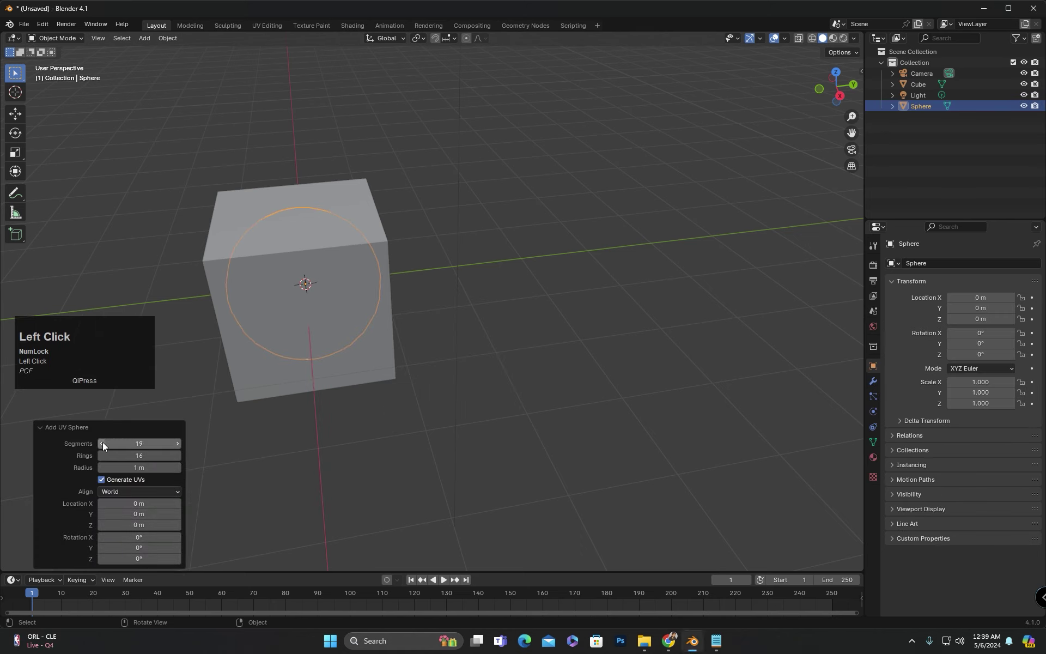
click(102, 442)
Move the sphere along the Y axis to about 3.54 m so it stands clear of the cube.
key(g)
key(y)
click(525, 277)
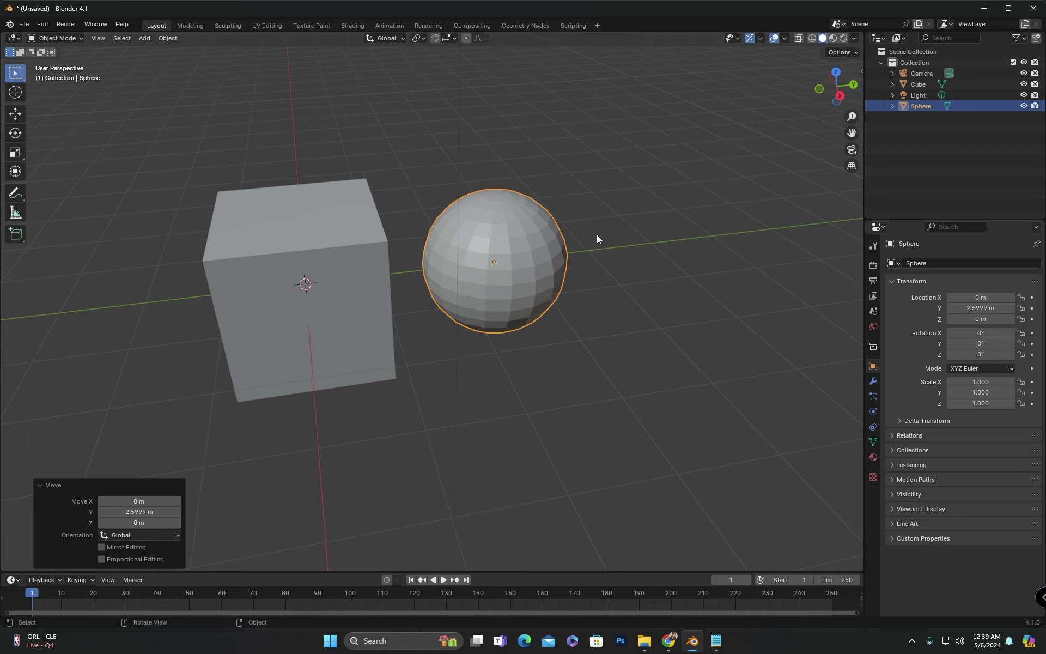
click(687, 228)
scroll(699, 225, up, 2)
click(453, 280)
key(g)
key(y)
click(540, 268)
Enter Edit Mode on the sphere and select a single face on its side, slightly above the middle.
scroll(536, 280, up, 2)
middle_drag(539, 322, 480, 345)
key(Tab)
click(497, 320)
shift+middle_drag(479, 346, 505, 343)
Try insetting the selected sphere face with an inward depth, then undo it.
key(i)
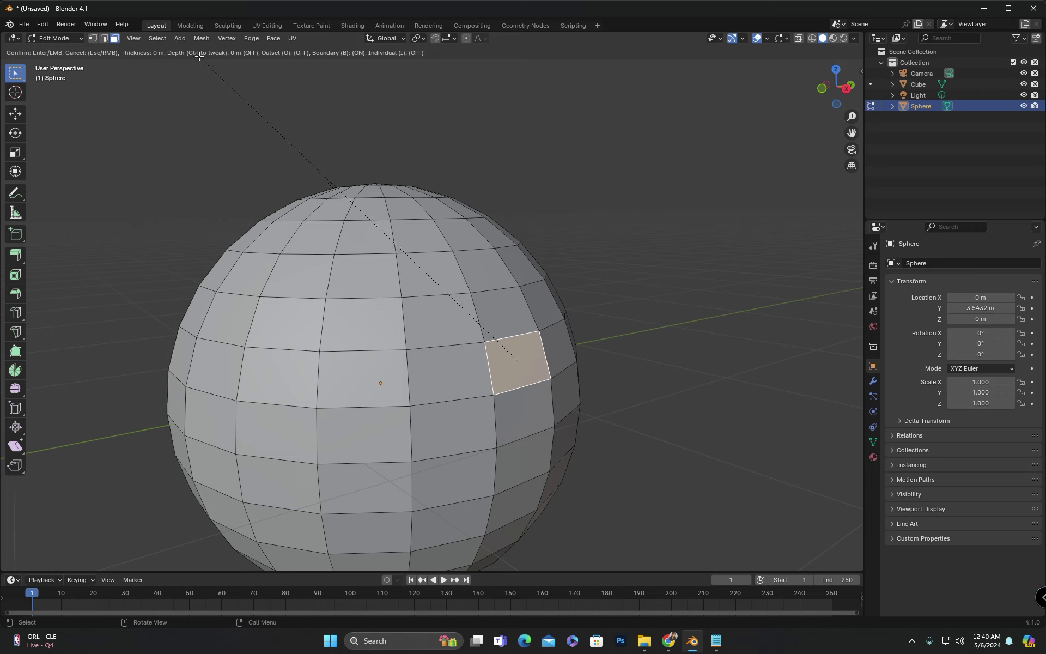
click(533, 365)
key(i)
key(ctrl)
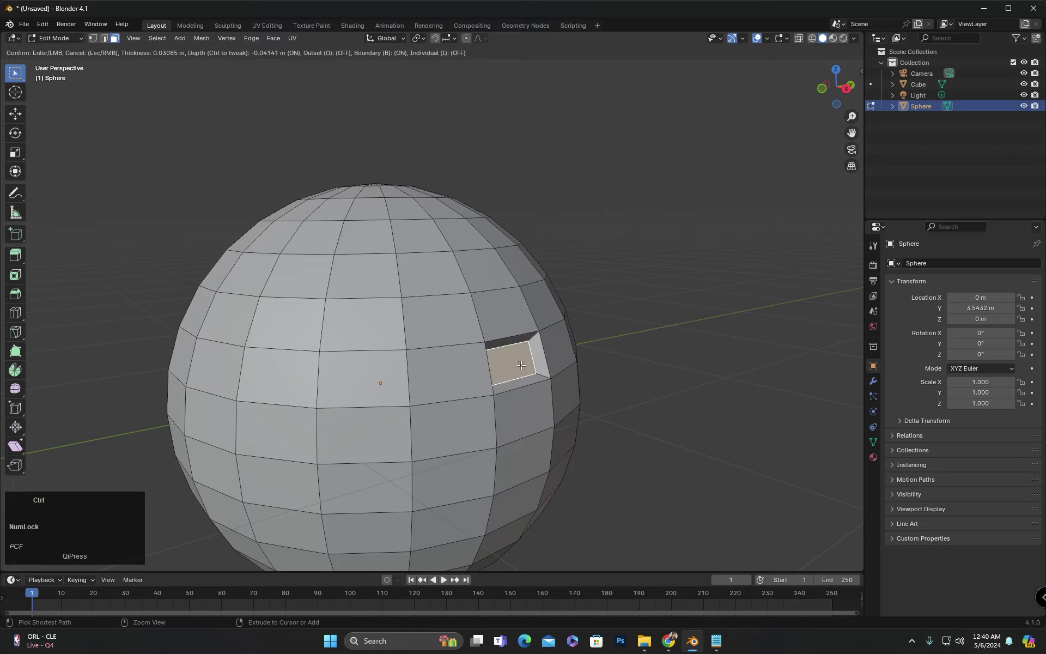
click(524, 368)
mouse_move(524, 368)
middle_down()
mouse_move(496, 381)
mouse_move(521, 395)
mouse_move(516, 378)
mouse_move(510, 384)
middle_up()
key(ctrl+z)
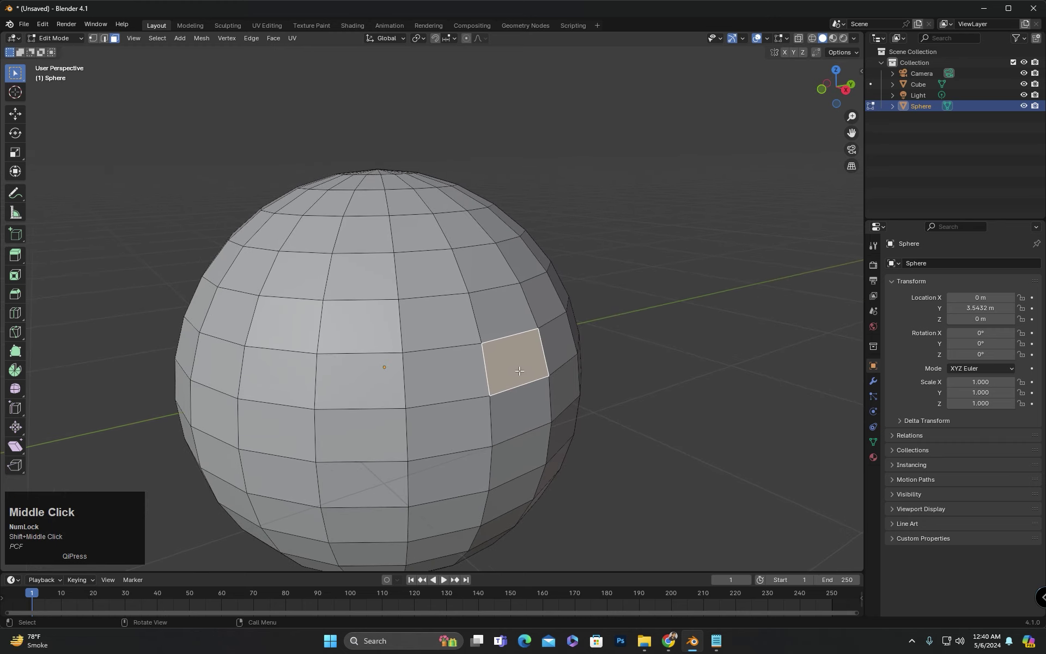
key(i)
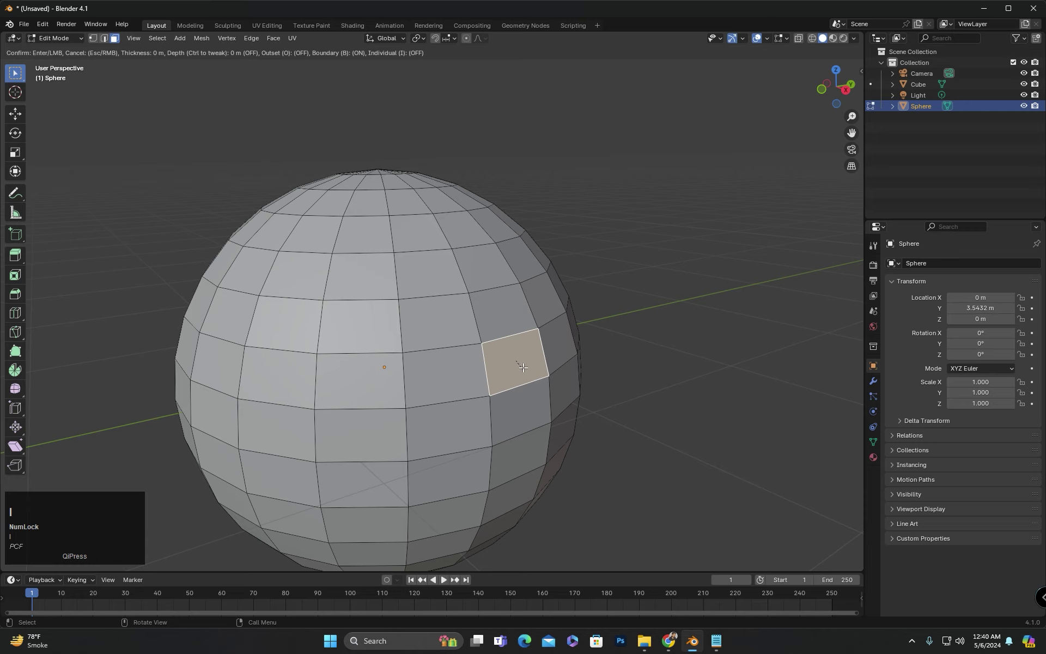
key(ctrl)
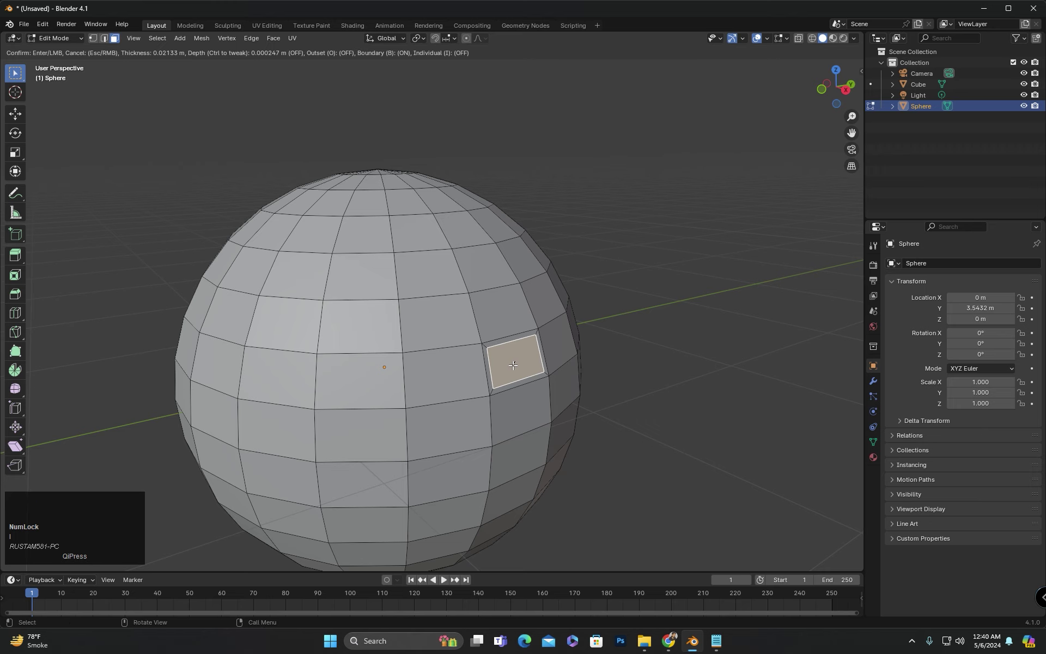
key(Escape)
middle_drag(514, 365, 537, 368)
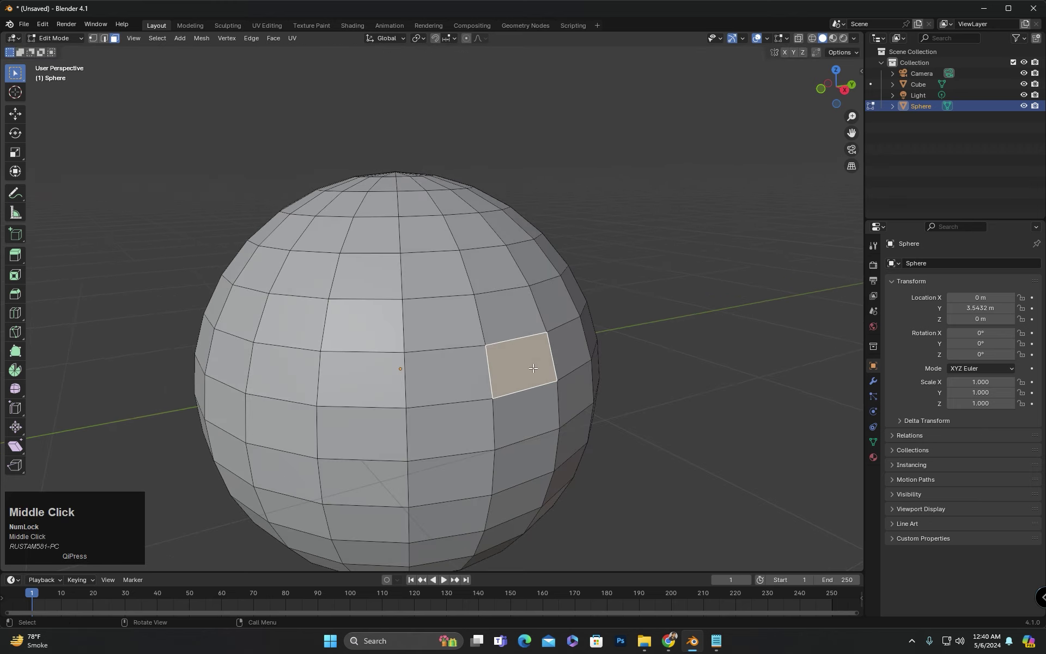
key(i)
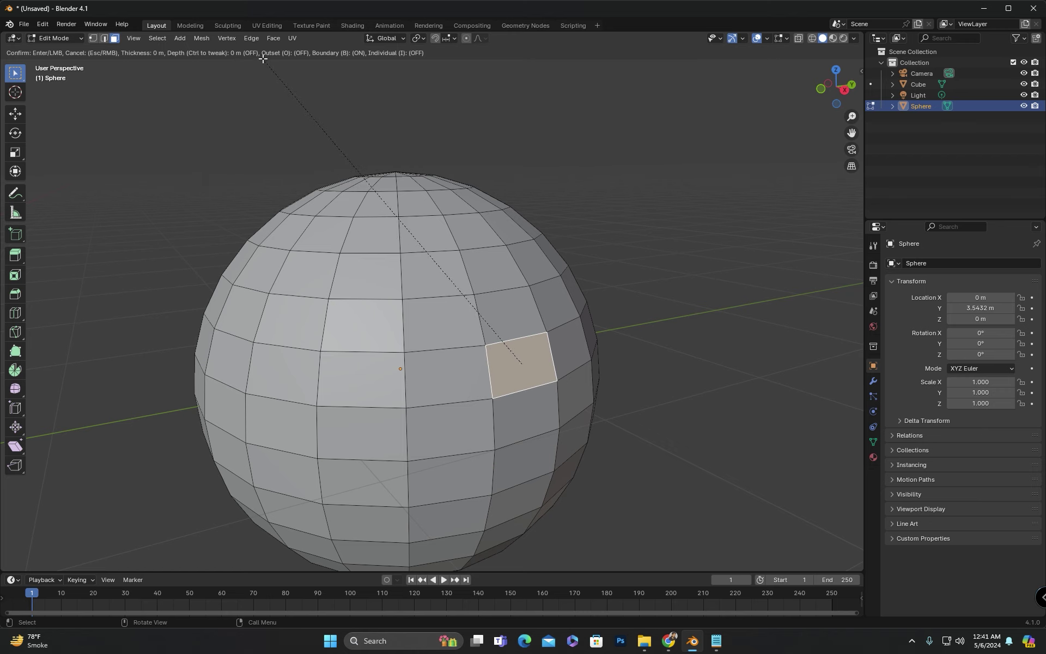
key(Escape)
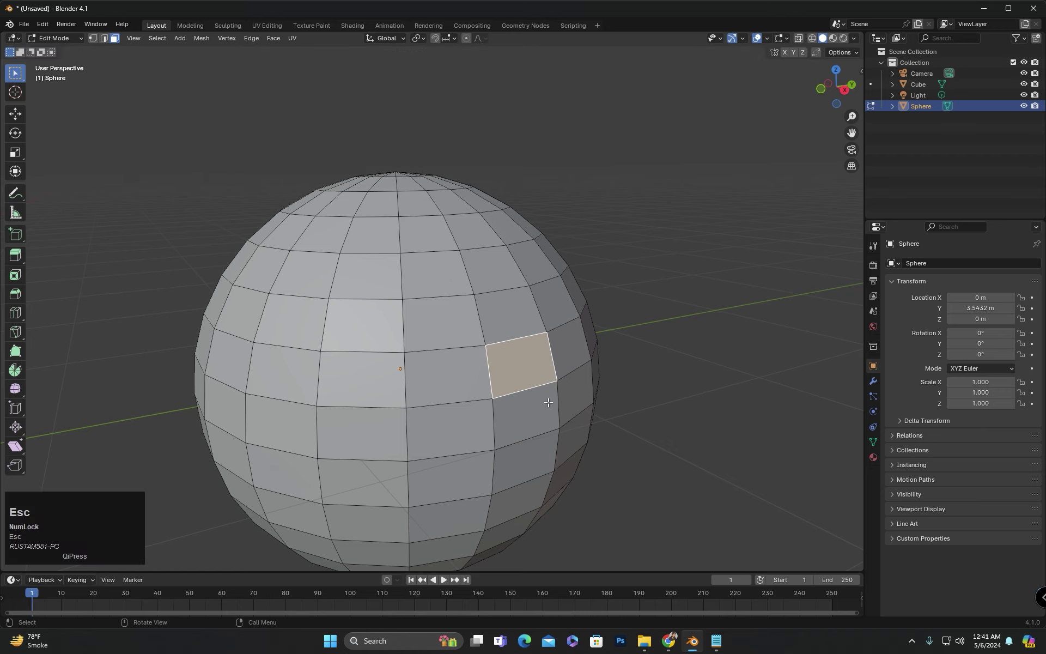
Inset the selected sphere face by about 0.045 m.
middle_drag(479, 349, 439, 333)
key(i)
click(497, 370)
Inset the inner sphere face again by about 0.023 m with Outset turned on.
key(i)
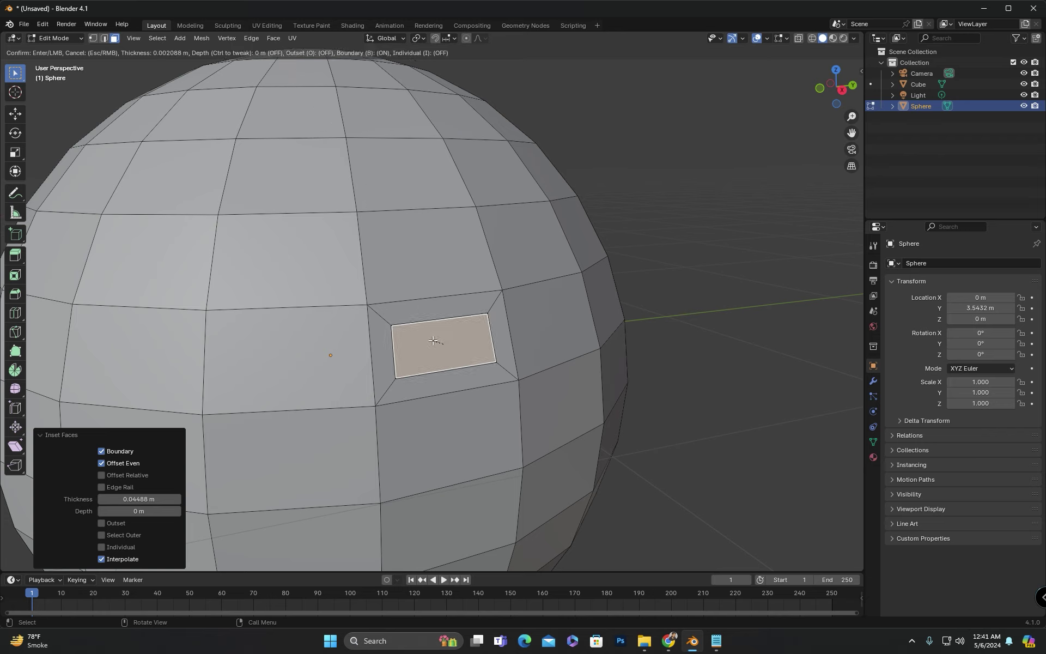
key(o)
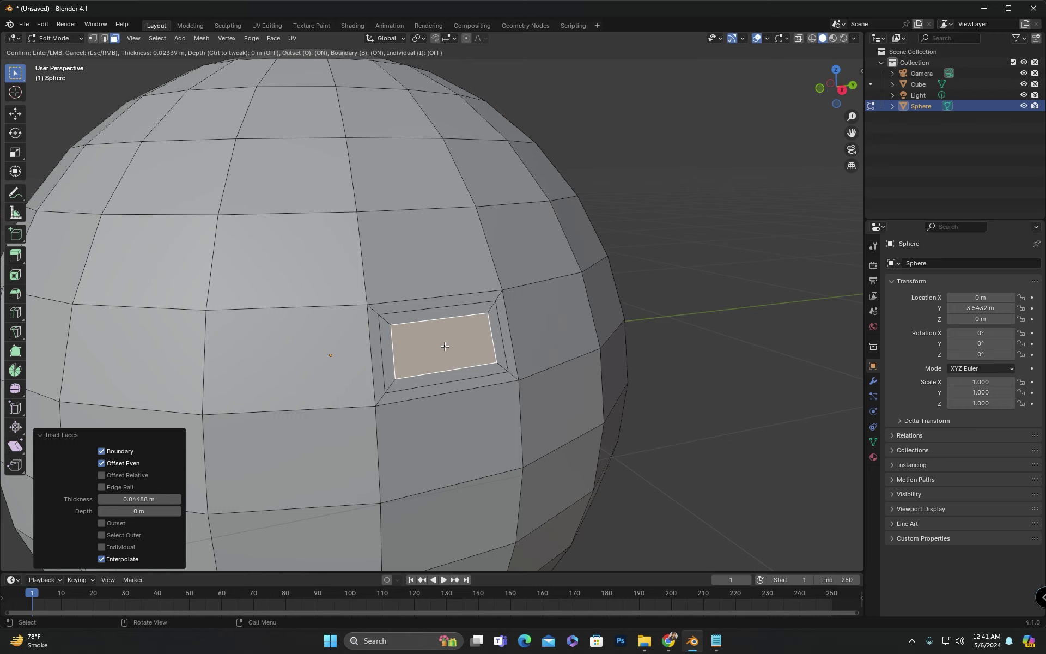
click(446, 346)
middle_drag(445, 347, 398, 310)
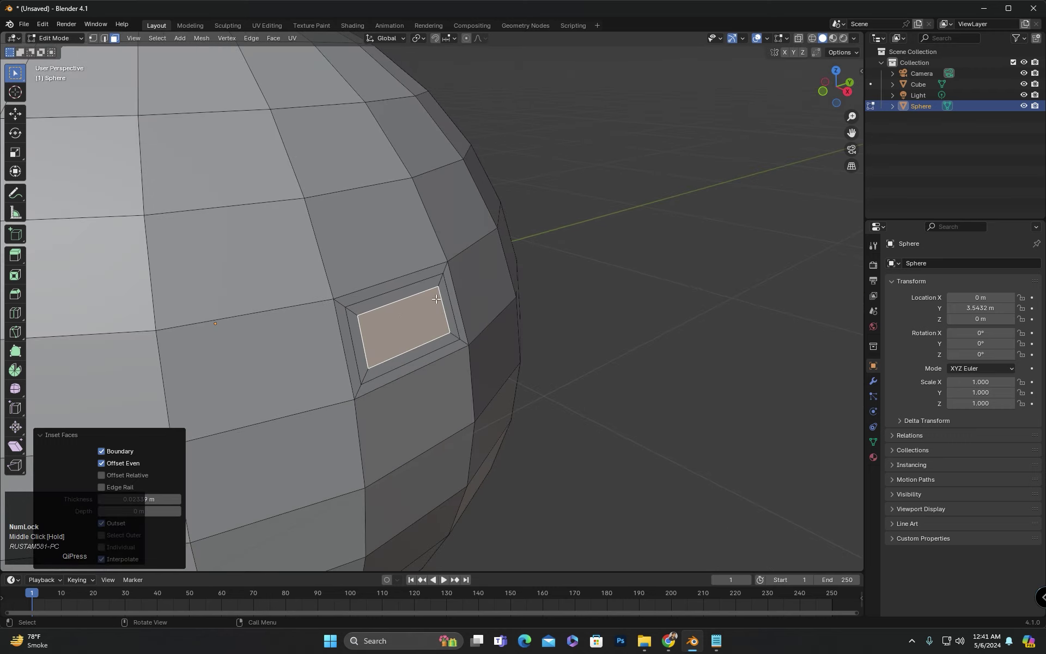
middle_drag(407, 359, 385, 353)
mouse_move(386, 353)
shift+middle_down()
mouse_move(402, 364)
mouse_move(388, 360)
shift+middle_up()
scroll(402, 364, down, 1)
scroll(402, 364, down, 1)
scroll(411, 337, up, 2)
key(i)
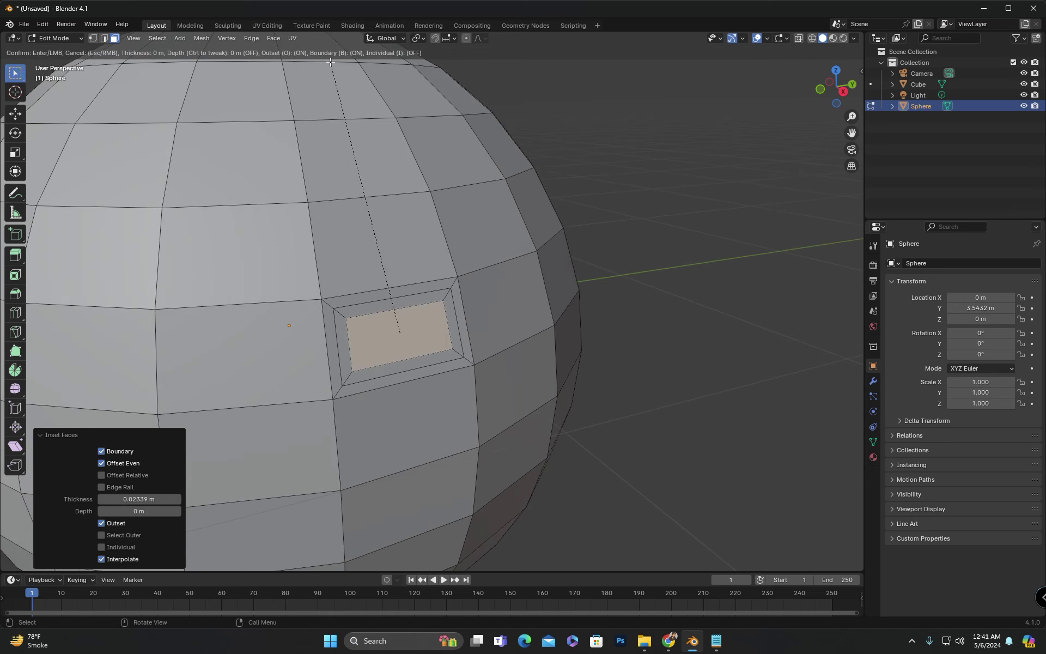
key(Escape)
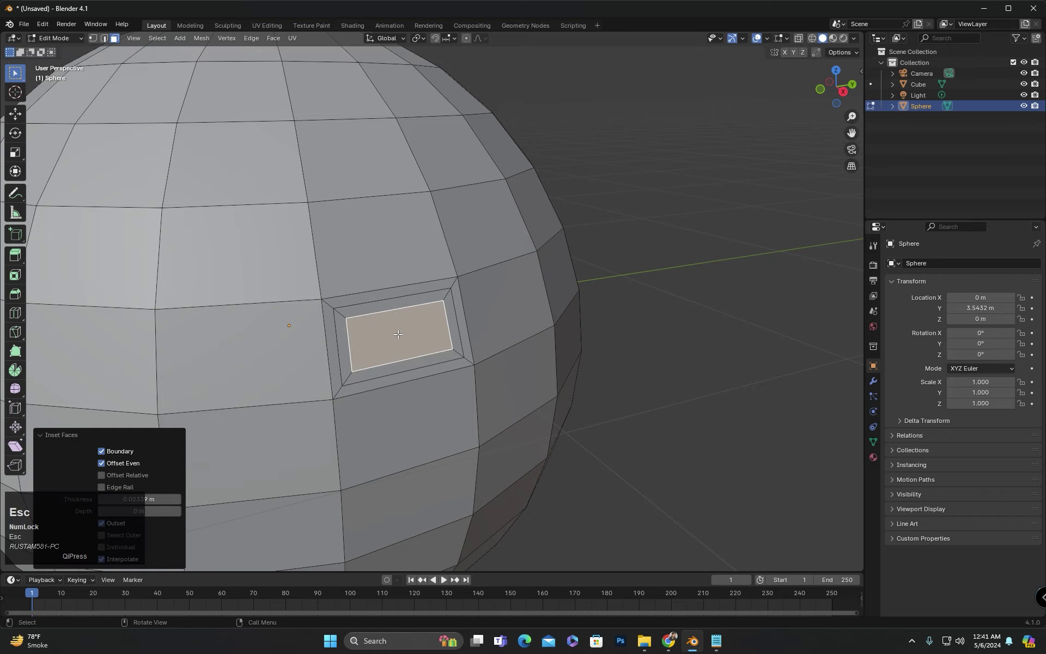
Leave Edit Mode on the sphere, enter it on the cube and select the cube's front face.
middle_drag(425, 305, 512, 322)
scroll(475, 355, down, 5)
key(Tab)
click(468, 312)
shift+middle_drag(513, 322, 408, 310)
key(Tab)
key(x)
click(434, 341)
click(380, 299)
scroll(380, 299, up, 1)
Try insetting the cube's front face by about 0.13 m with Outset turned off, then undo it.
key(i)
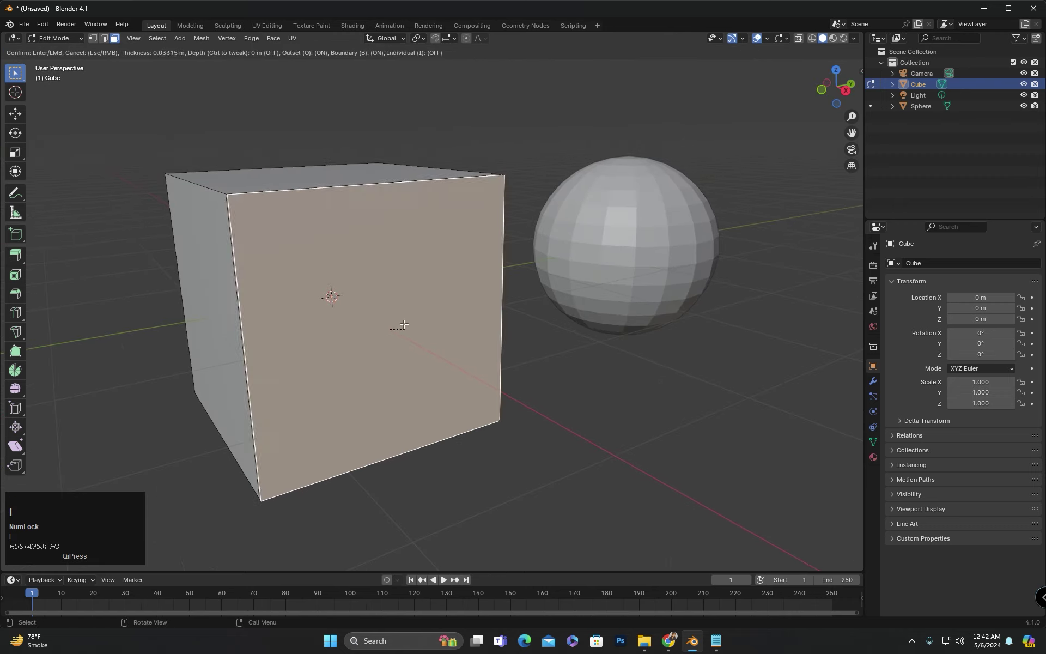
key(o)
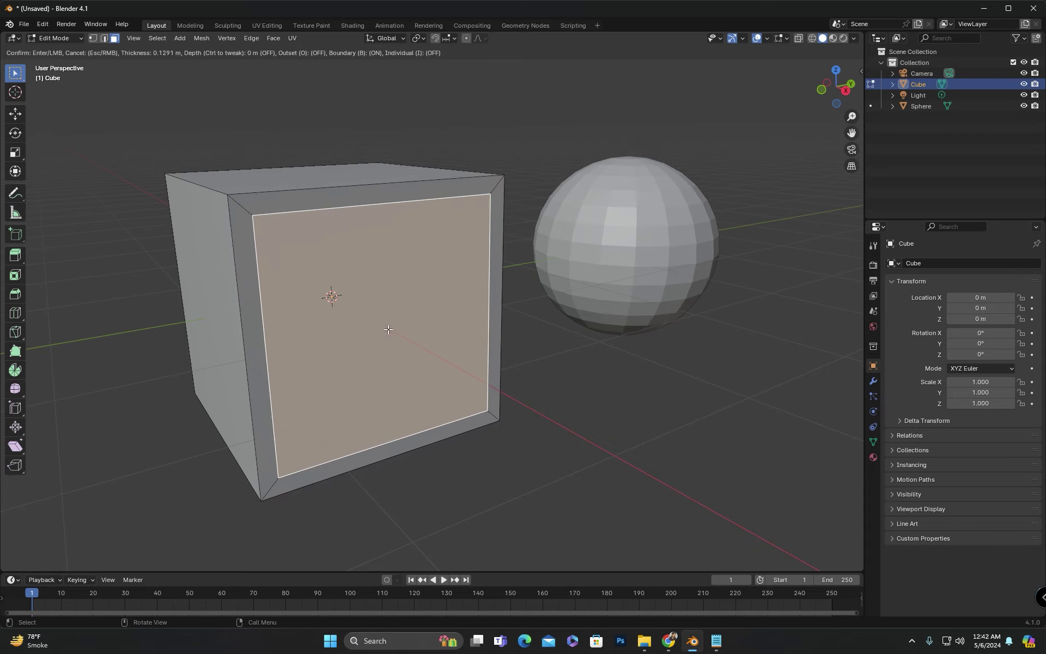
click(390, 329)
middle_drag(390, 329, 355, 329)
scroll(414, 340, up, 1)
shift+middle_drag(382, 436, 456, 344)
scroll(456, 345, down, 2)
middle_drag(327, 365, 409, 378)
key(ctrl+z)
Inset the cube's front face by about 0.36 m with Boundary turned off.
middle_drag(397, 326, 404, 325)
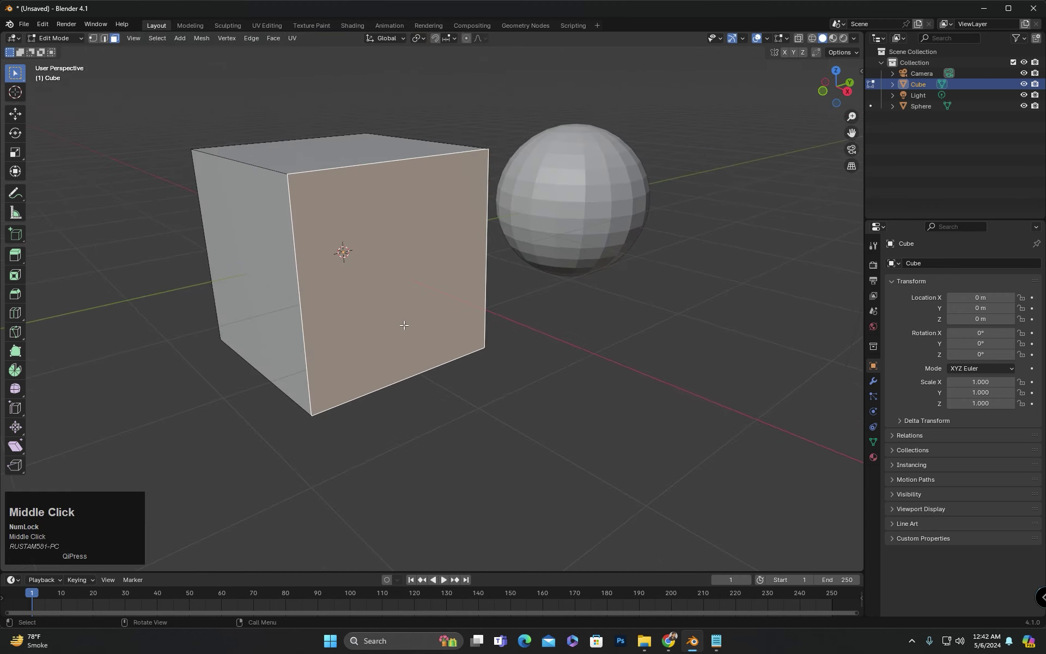
key(i)
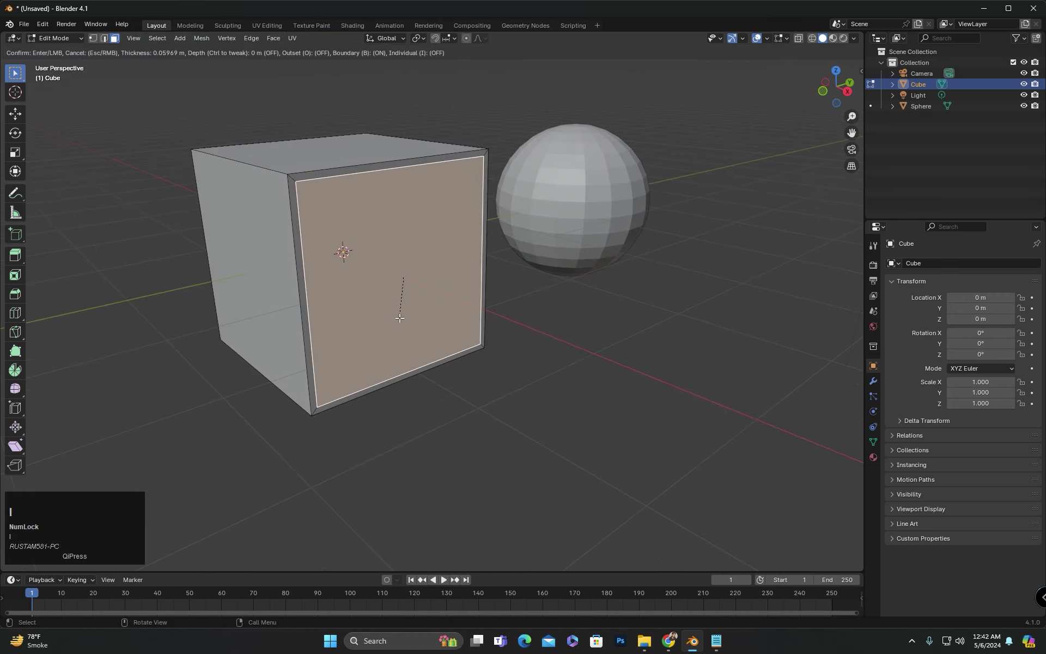
key(b)
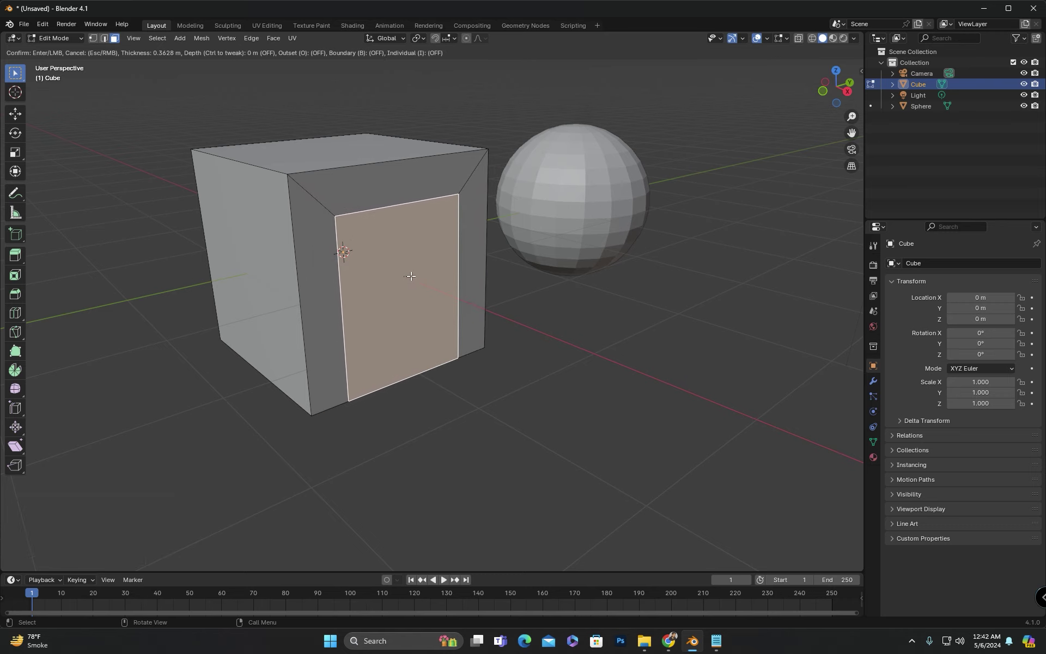
middle_drag(410, 276, 544, 369)
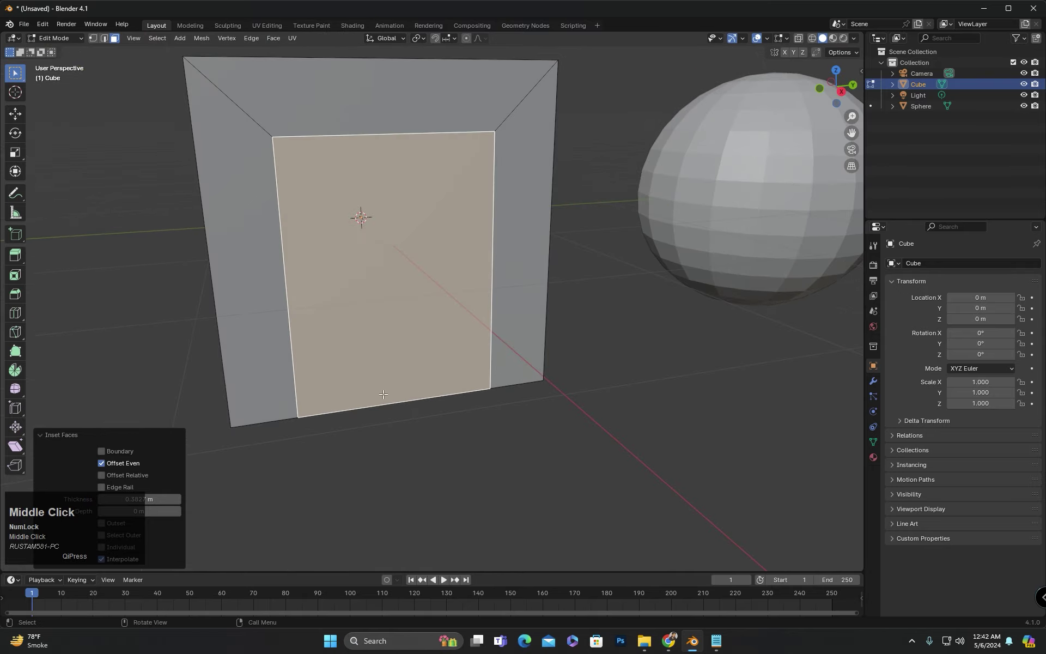
mouse_move(303, 418)
middle_down()
mouse_move(351, 432)
mouse_move(372, 345)
mouse_move(317, 422)
middle_up()
middle_drag(390, 399, 339, 397)
click(43, 436)
middle_drag(404, 365, 376, 376)
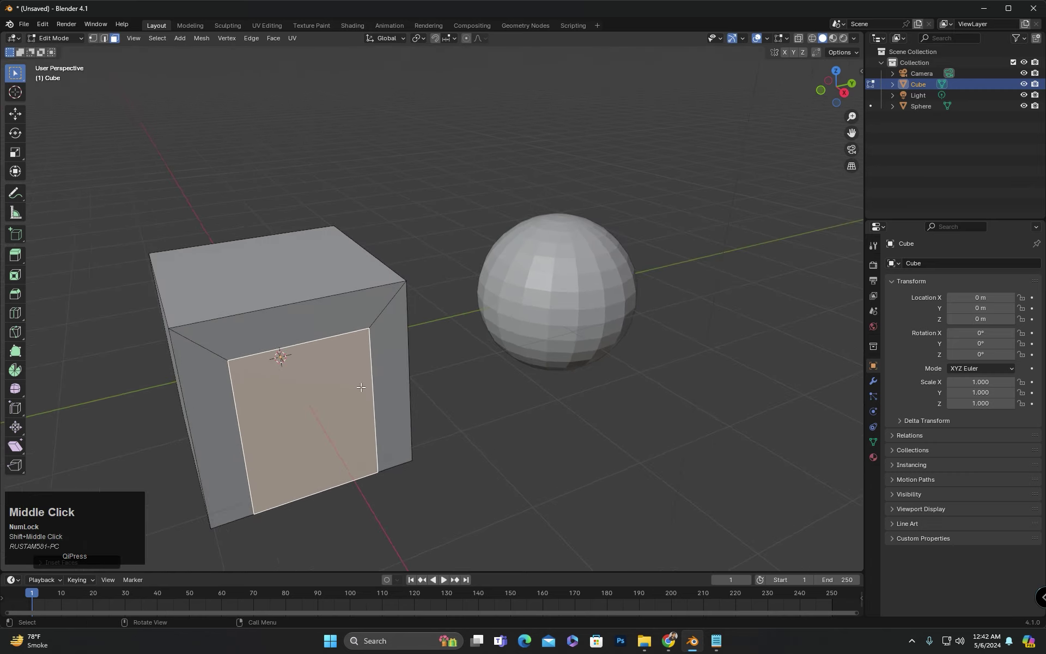
key(i)
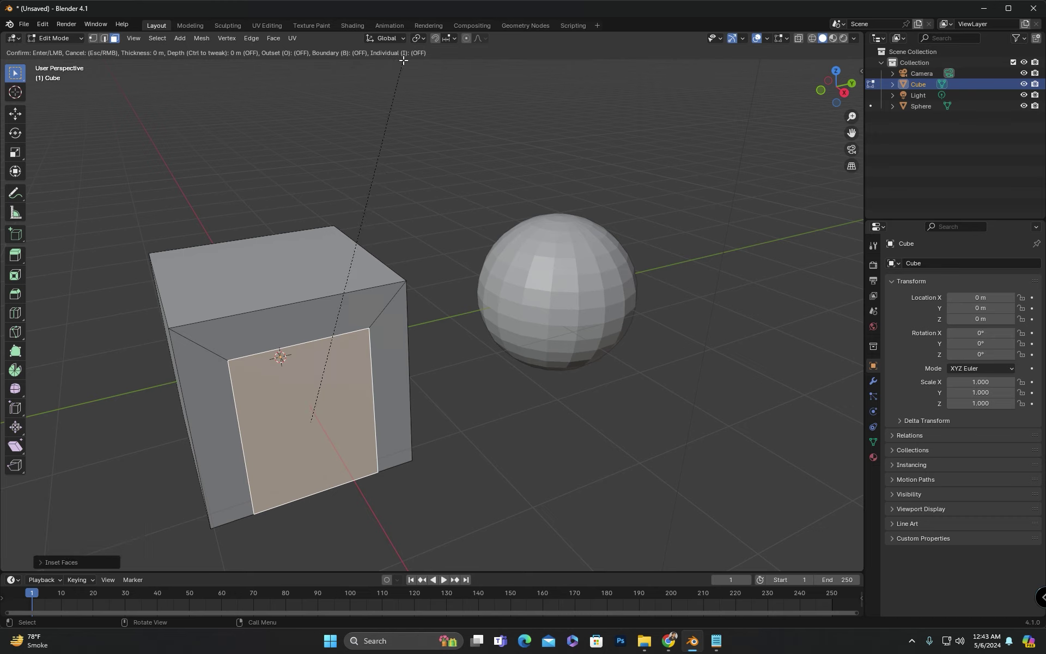
key(Escape)
Leave Edit Mode on the cube, select and frame the sphere, and enter Edit Mode on it.
key(Tab)
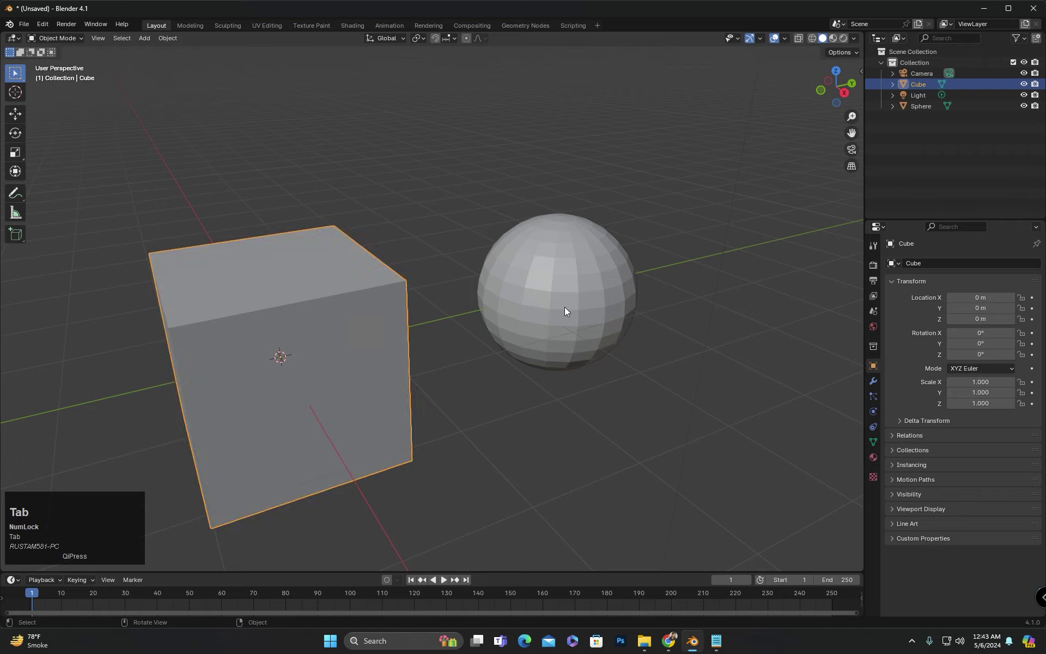
click(564, 306)
key(KP_Decimal)
scroll(395, 381, up, 2)
key(Tab)
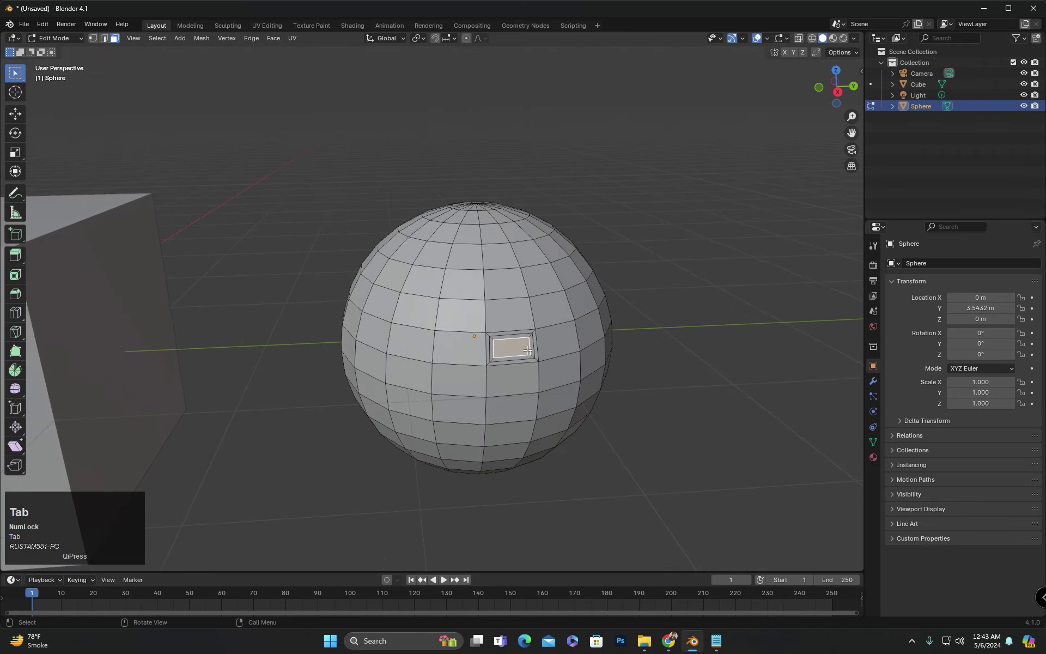
Select the sphere's horizontal face loop just above the small inset face and inset it by about 0.036 m with Individual turned on.
middle_drag(502, 349, 415, 201)
alt+click(503, 290)
click(475, 296)
alt+click(475, 296)
key(i)
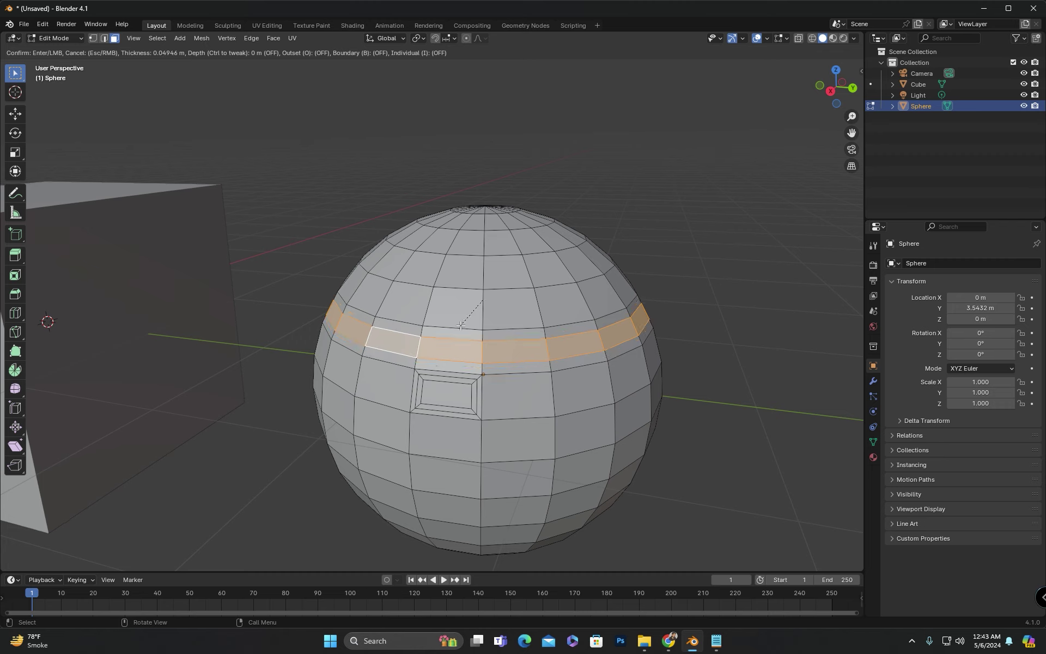
key(i)
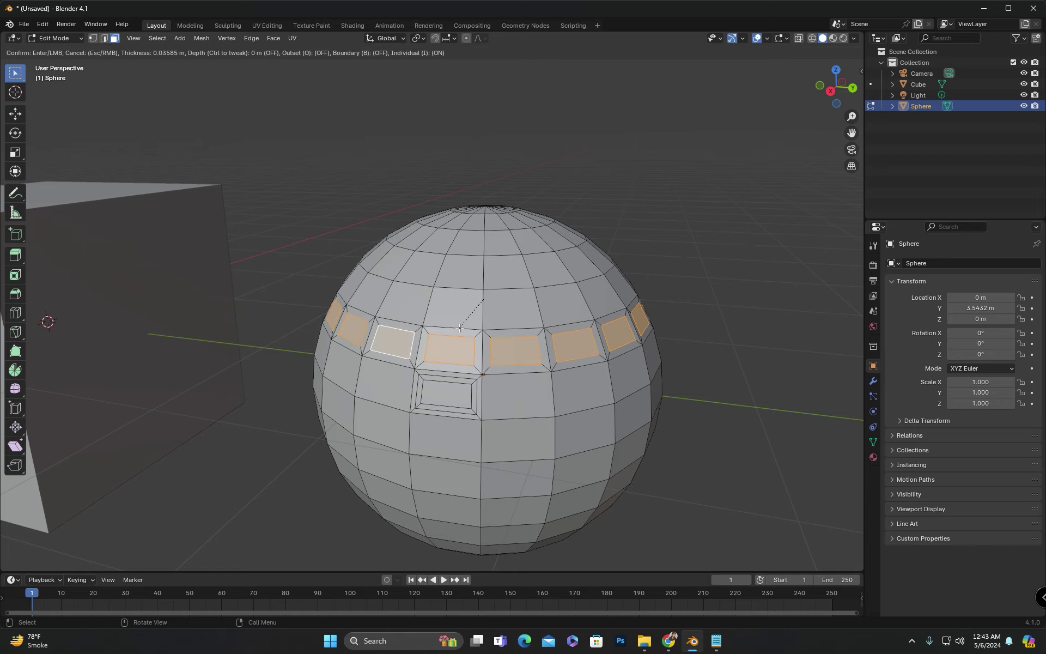
click(460, 327)
Scale the individually inset faces of the upper ring to about 0.96 to recess them into the sphere.
middle_drag(368, 338, 485, 343)
shift+middle_drag(486, 344, 509, 362)
scroll(401, 356, up, 1)
shift+middle_drag(400, 356, 446, 335)
key(s)
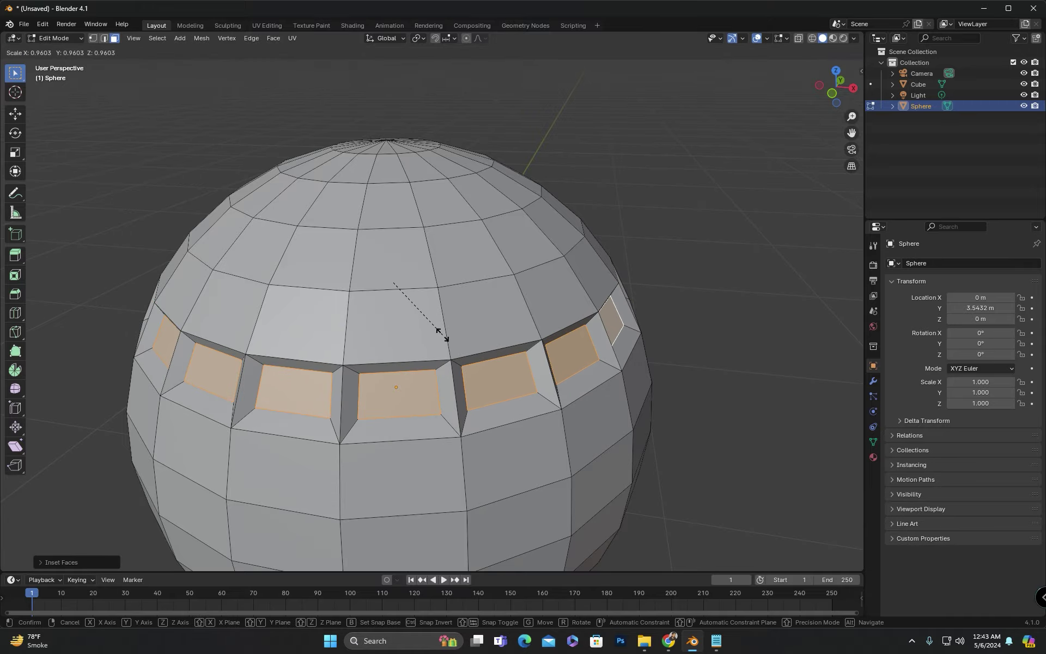
click(440, 333)
Select a horizontal face loop on the sphere's lower half and inset each face individually by about 0.025 m.
middle_drag(440, 333, 381, 357)
alt+click(452, 336)
scroll(452, 336, up, 1)
middle_drag(381, 357, 437, 377)
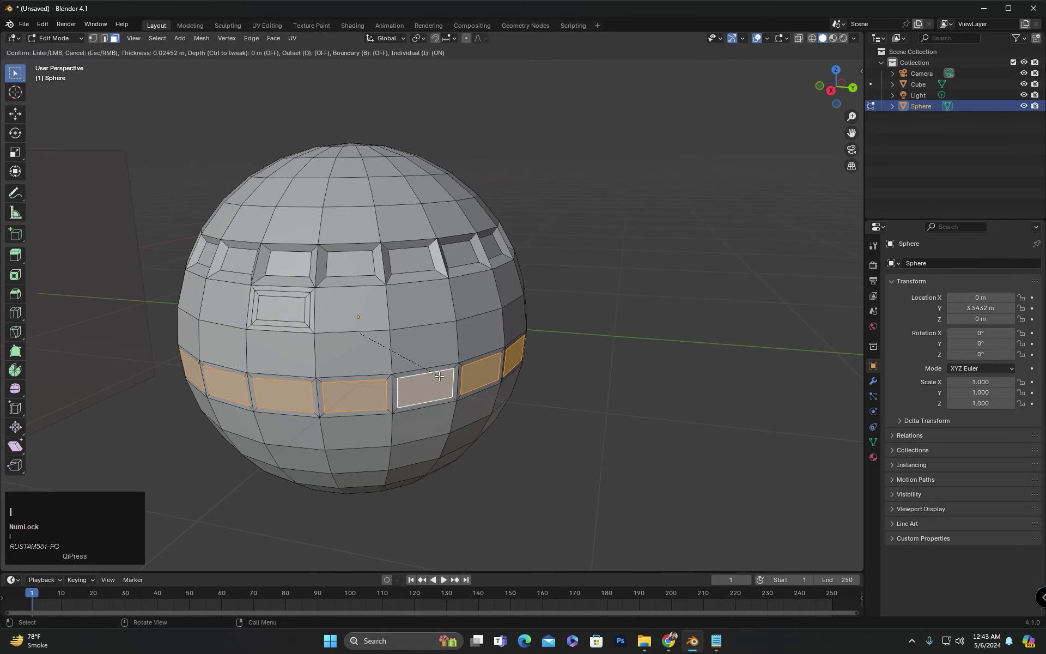
Scale the inset faces of the lower ring to about 0.985 to recess them into the sphere.
middle_drag(438, 375, 353, 381)
key(s)
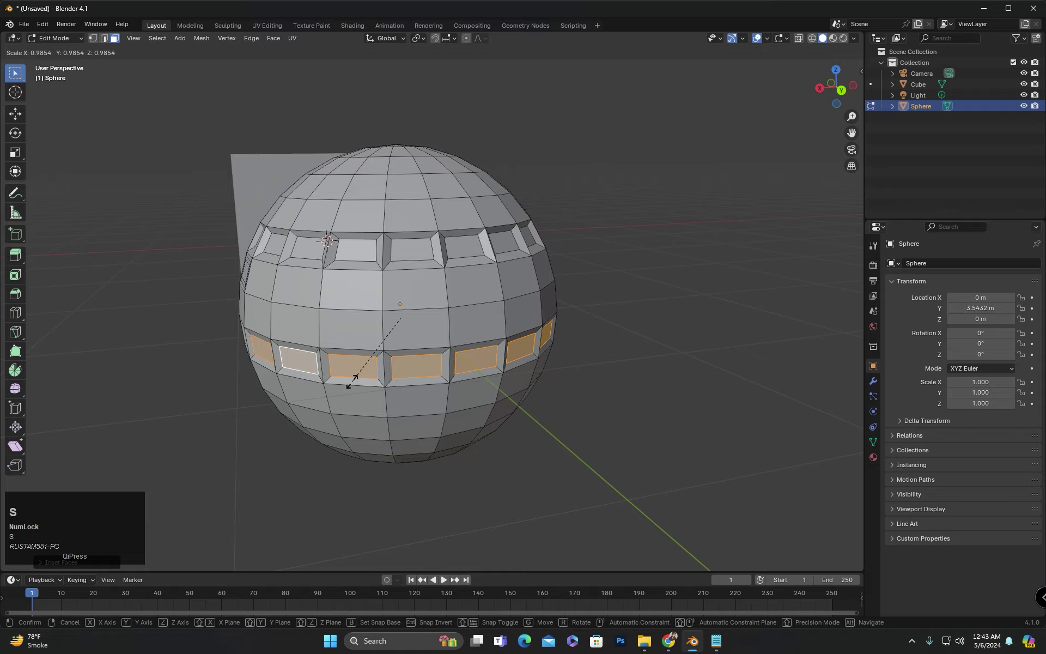
middle_drag(319, 419, 423, 467)
middle_drag(342, 454, 503, 298)
scroll(474, 420, down, 2)
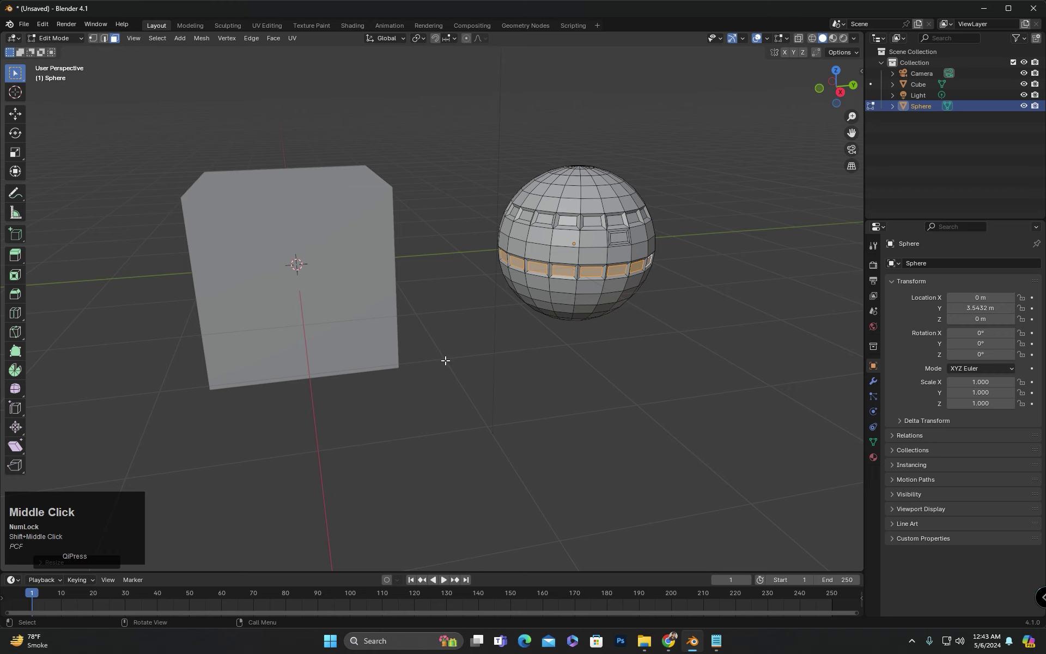
Leave Edit Mode to view the sphere's two recessed rings beside the cube, and re-enter Edit Mode on the sphere.
key(Tab)
middle_drag(456, 362, 482, 400)
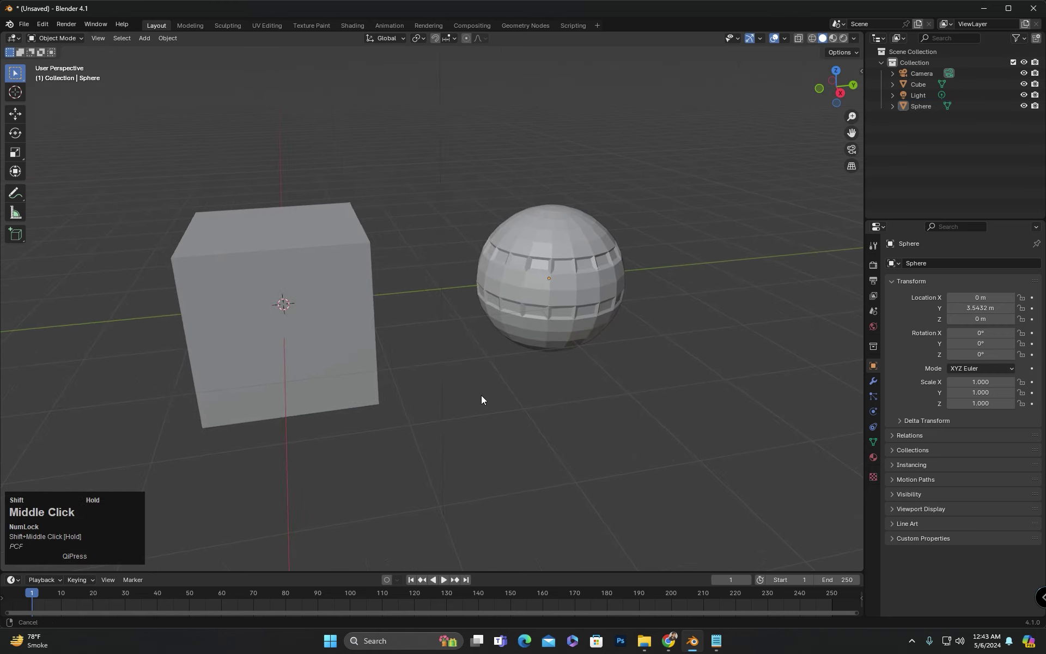
key(Tab)
middle_drag(482, 395, 431, 406)
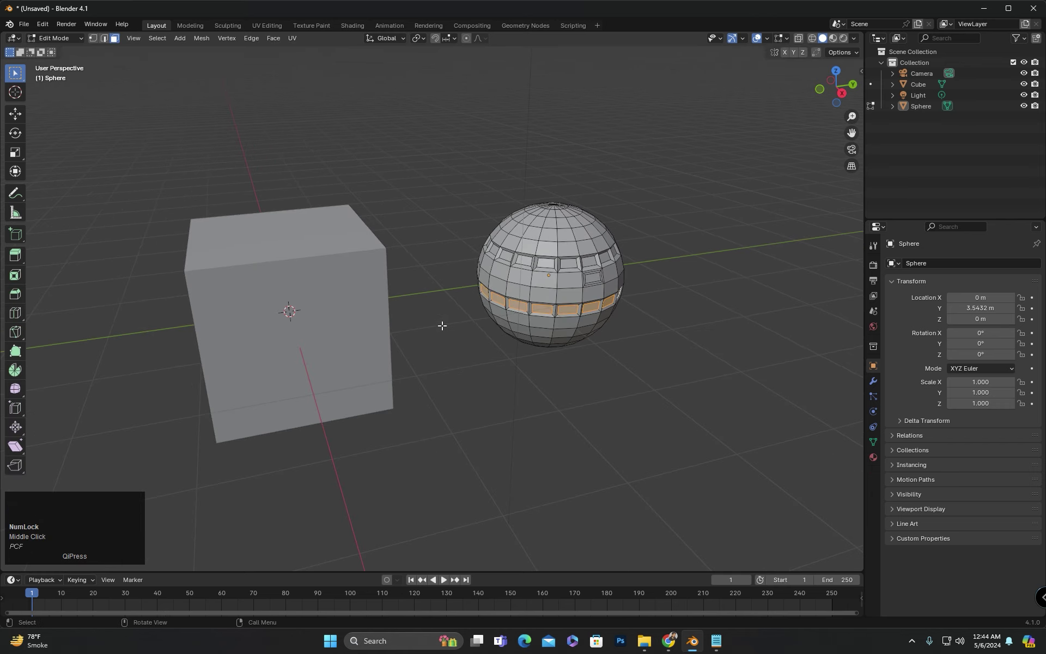